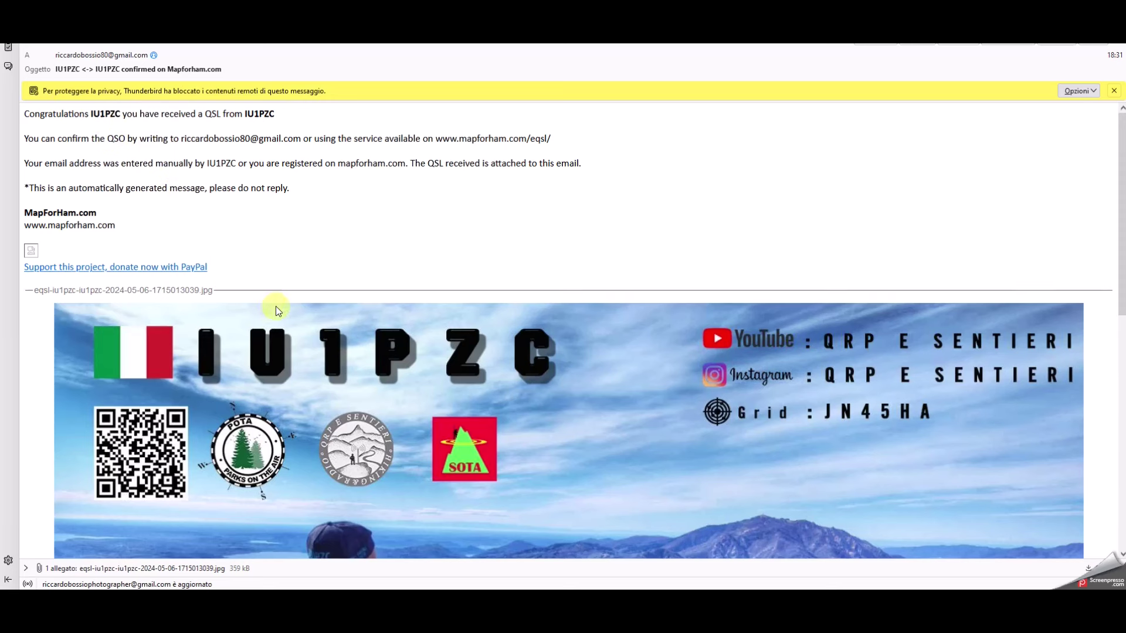
# Scroll through the Mapforham eQSL email and its attached card image.
pyautogui.scroll(-5, 275, 307)
pyautogui.scroll(-6, 276, 306)
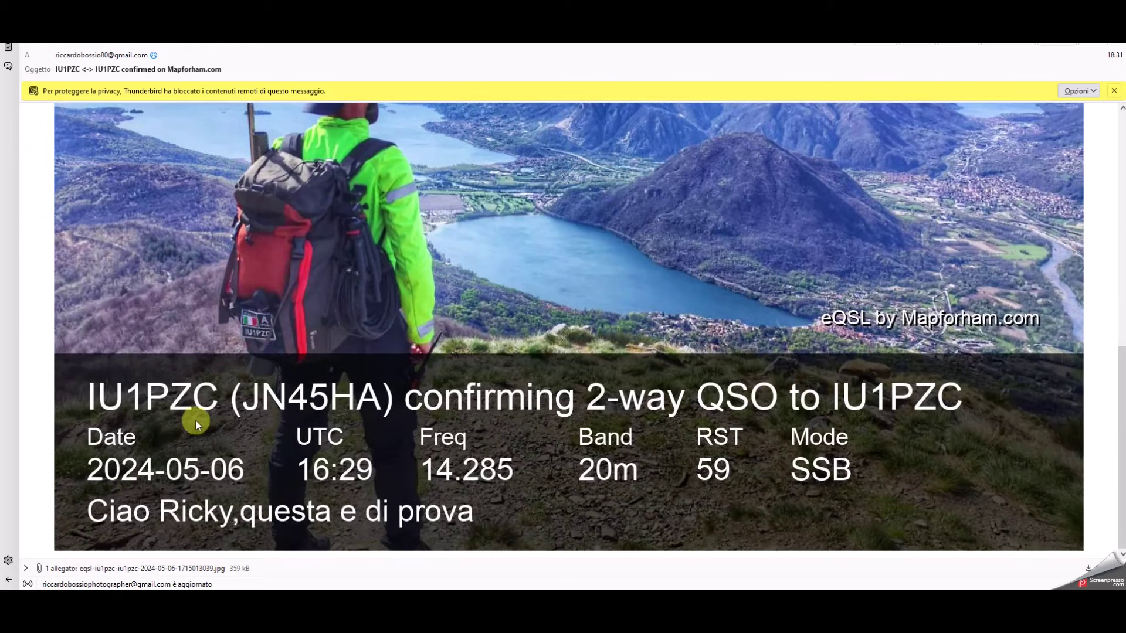
pyautogui.scroll(11, 329, 417)
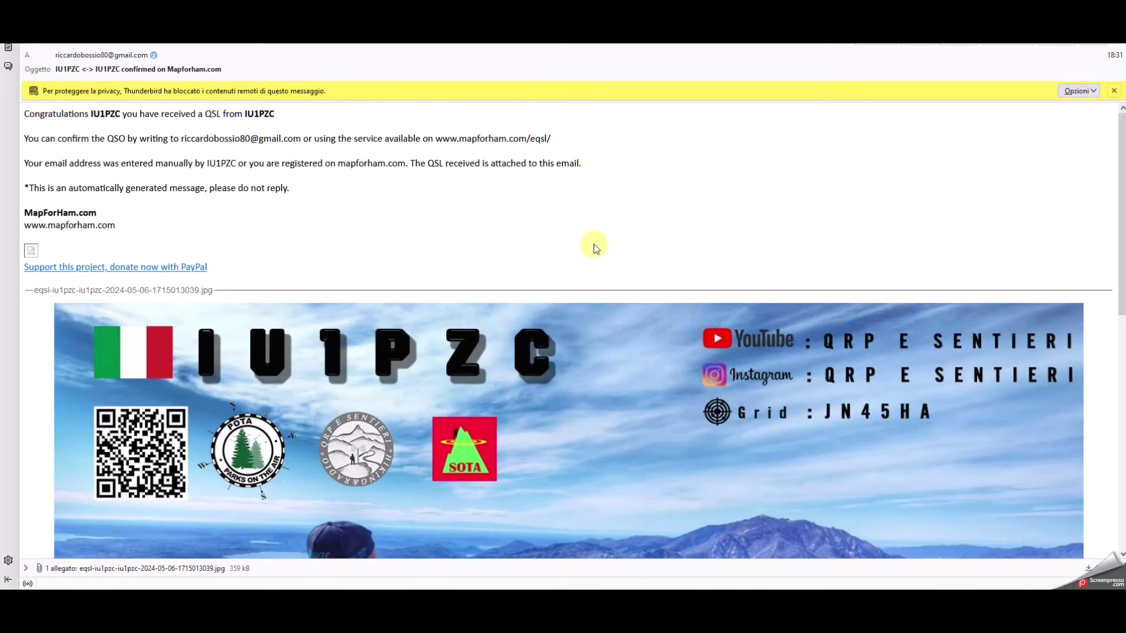
pyautogui.scroll(-6, 498, 230)
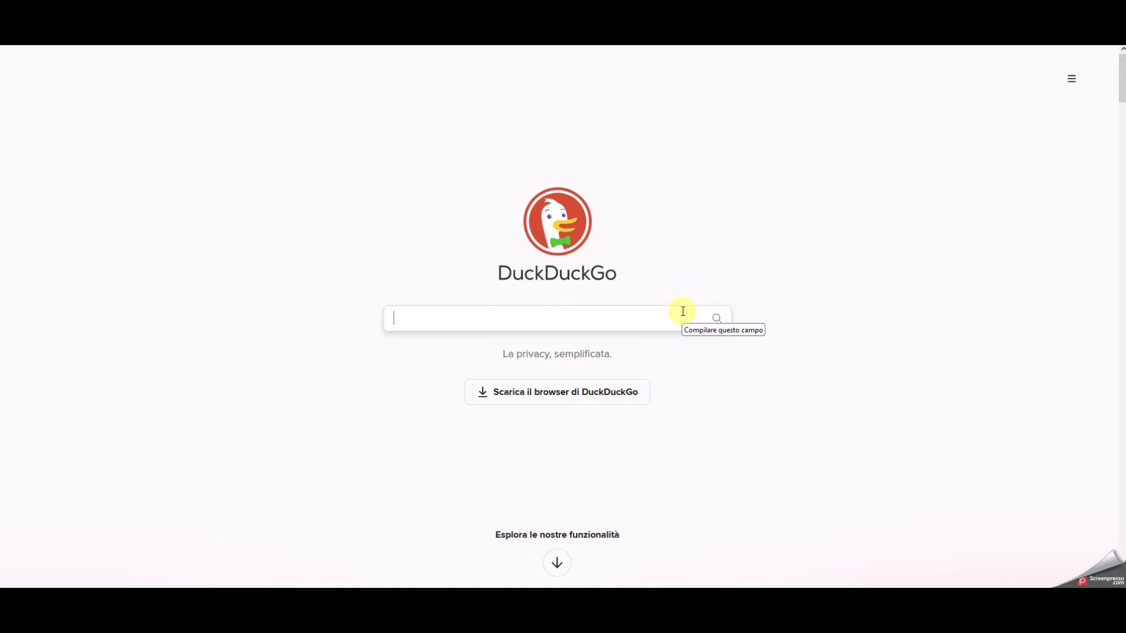
# Search DuckDuckGo for the hamradiodx.es QSL address and open the first HamRadioDx result.
pyautogui.write('http://www.hamradiodx.es/qslhamradio.php?lang=es')
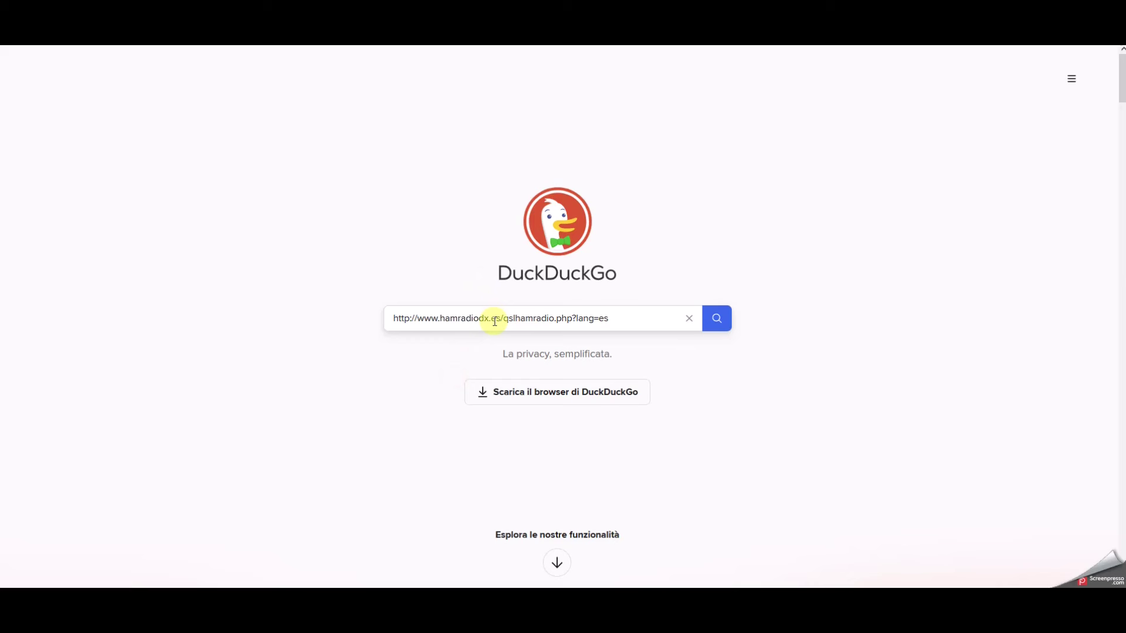
pyautogui.click(718, 320)
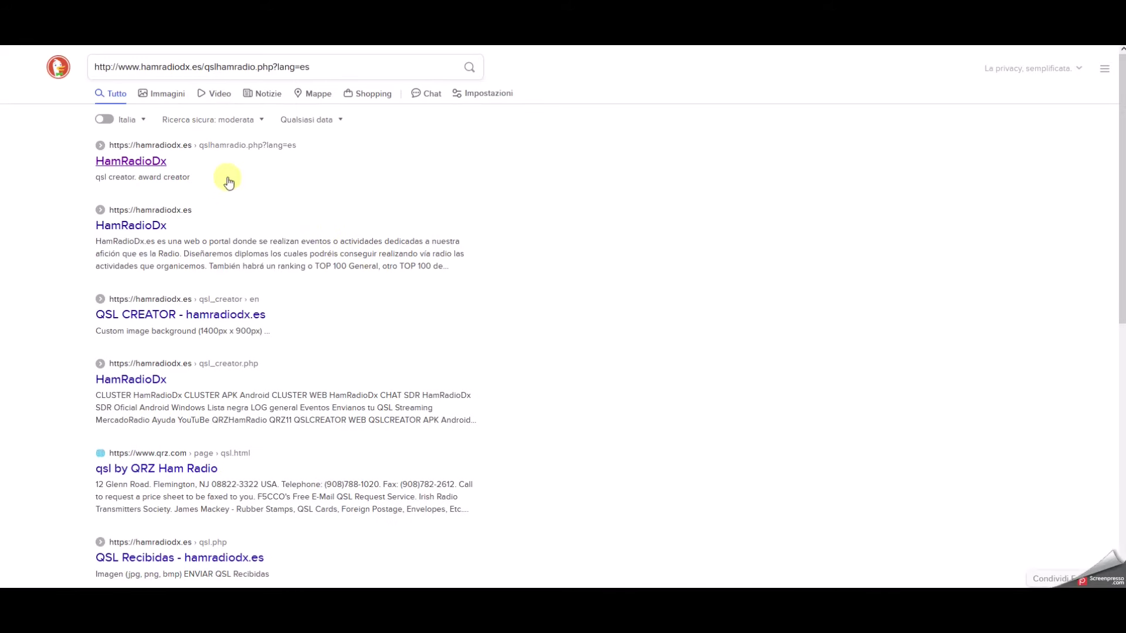
pyautogui.click(145, 162)
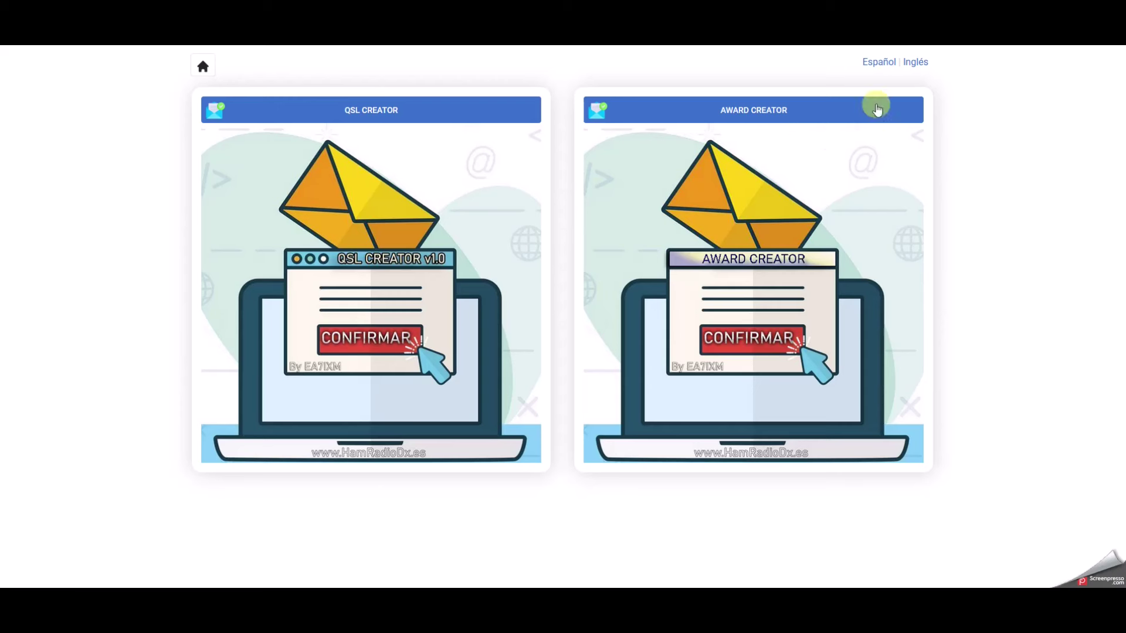
# Switch the site to English (Inglés) and open the QSL CREATOR card generator.
pyautogui.click(918, 63)
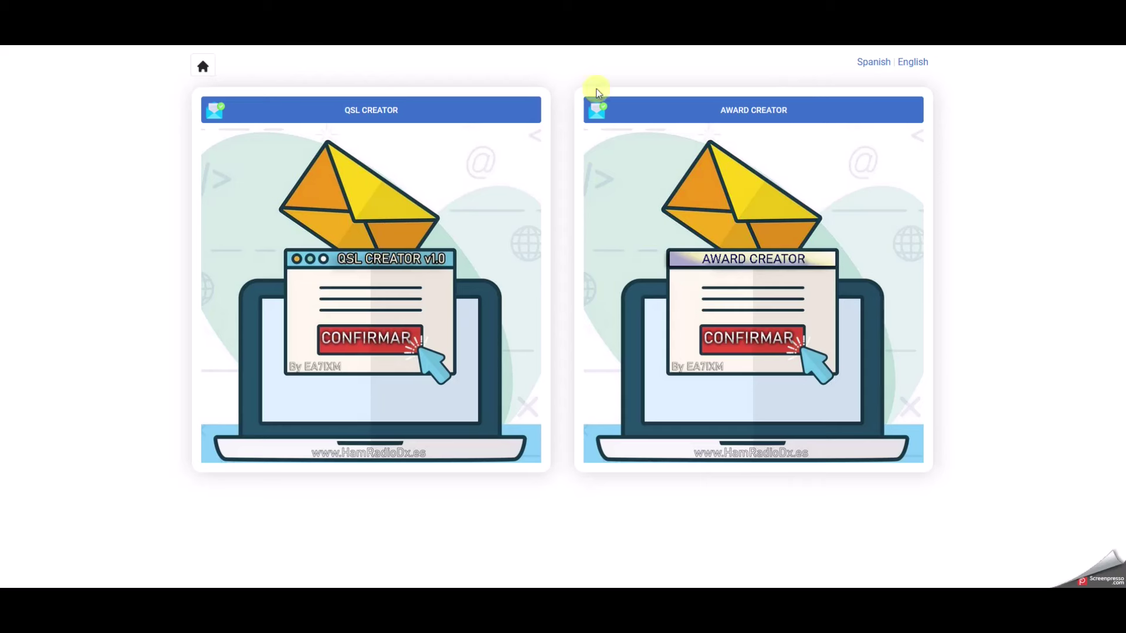
pyautogui.click(374, 112)
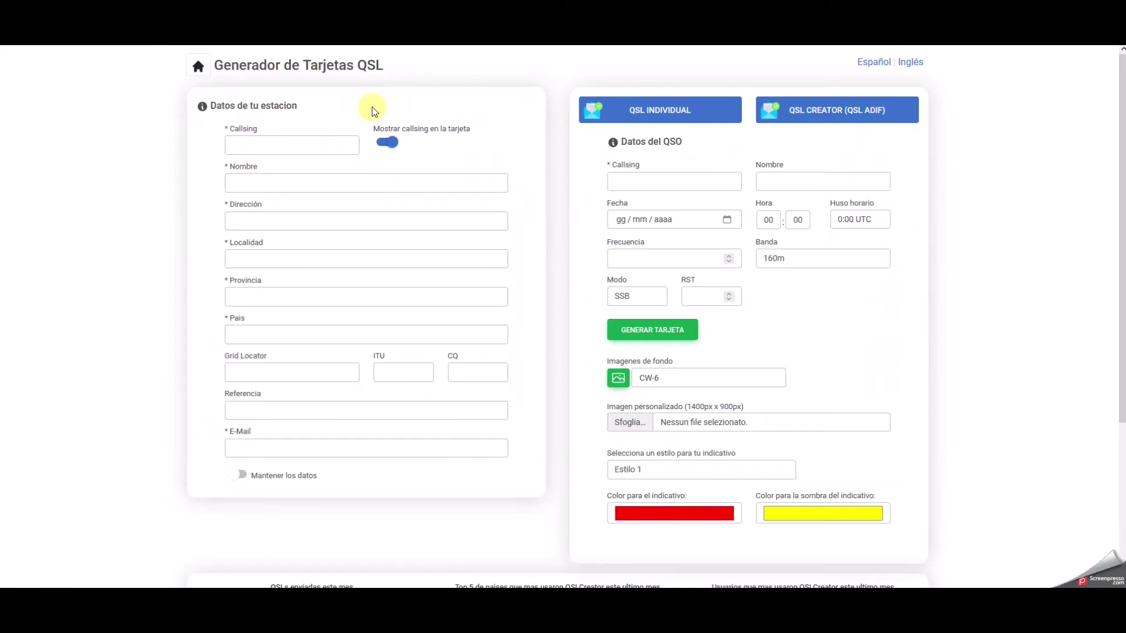
# Reload the generator form in English and switch it to ADIF file mode.
pyautogui.click(648, 107)
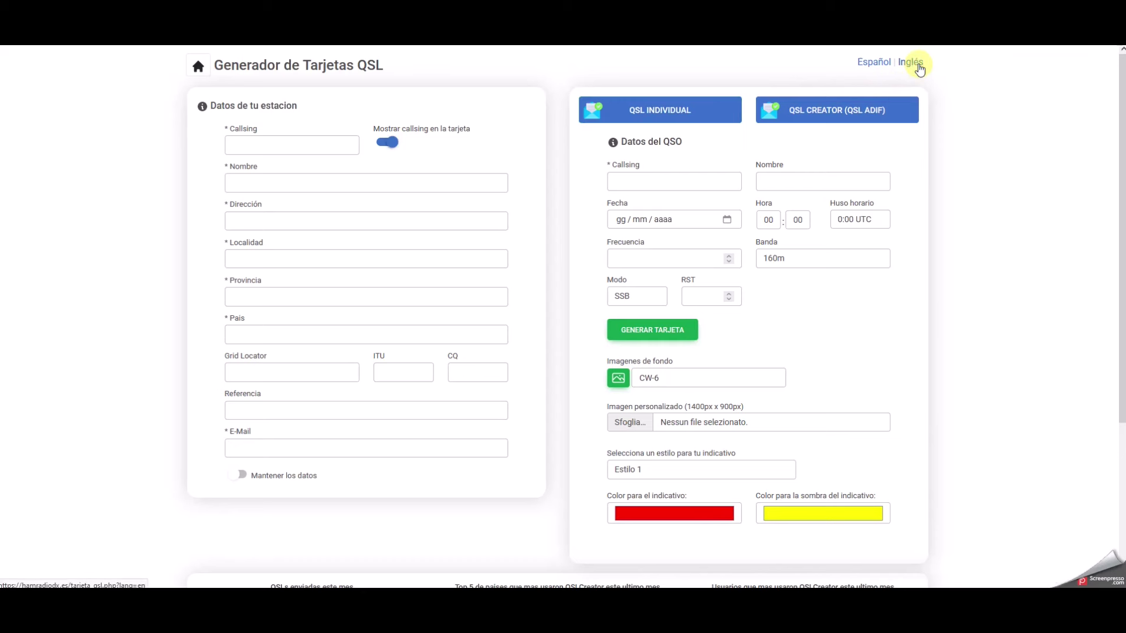
pyautogui.click(919, 69)
pyautogui.click(662, 108)
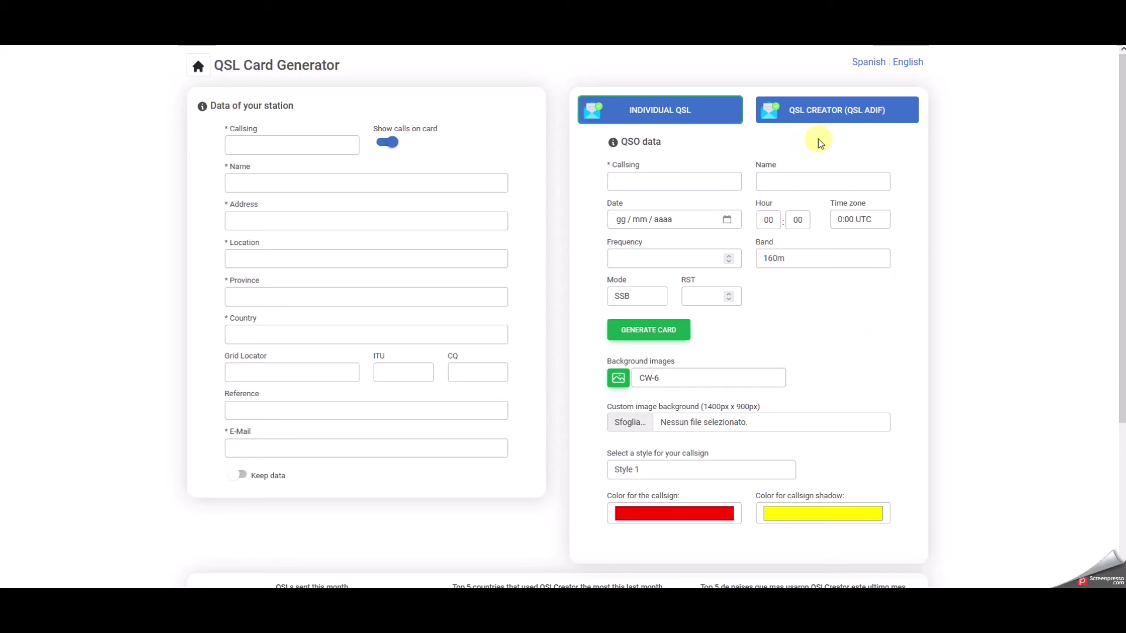
pyautogui.click(863, 117)
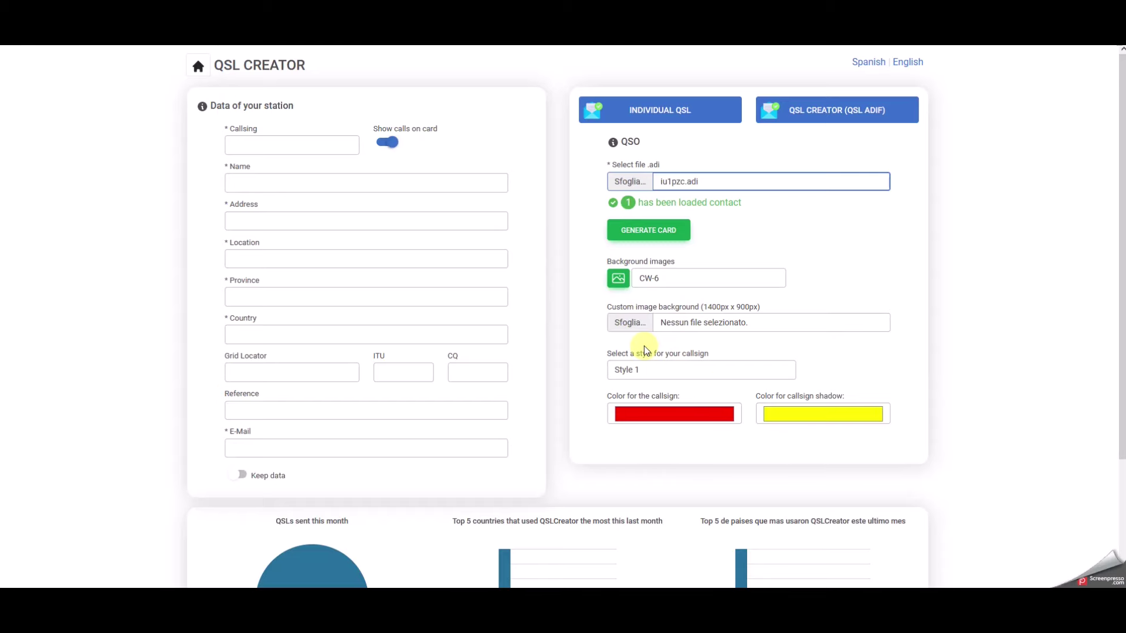
# Choose the Paisaje 6 landscape from the background image gallery.
pyautogui.click(625, 280)
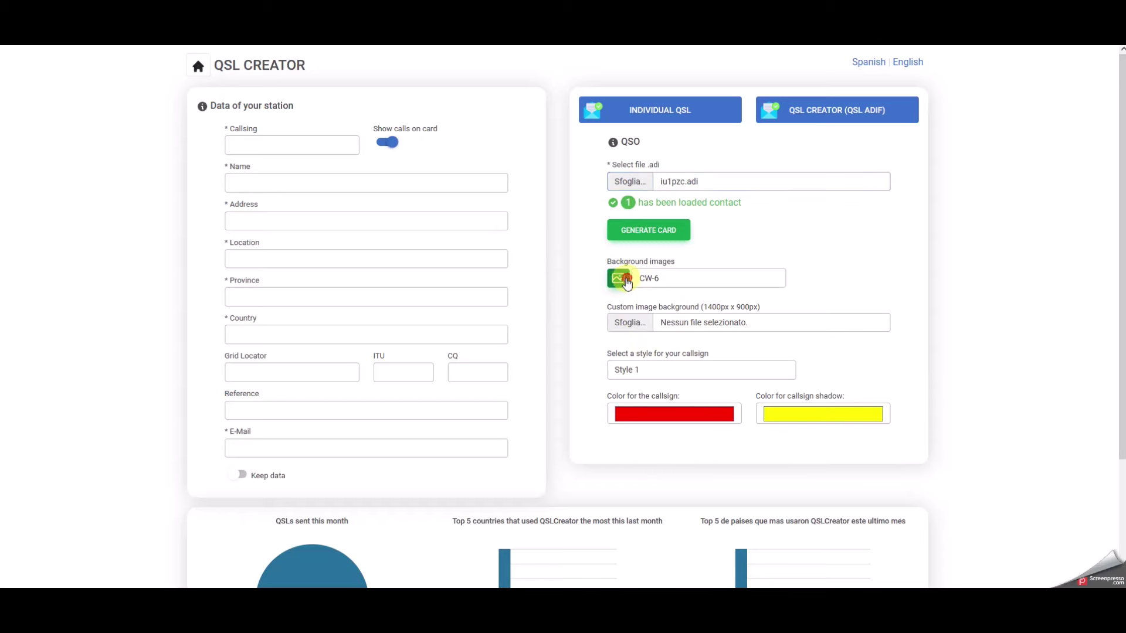
pyautogui.scroll(-4, 563, 402)
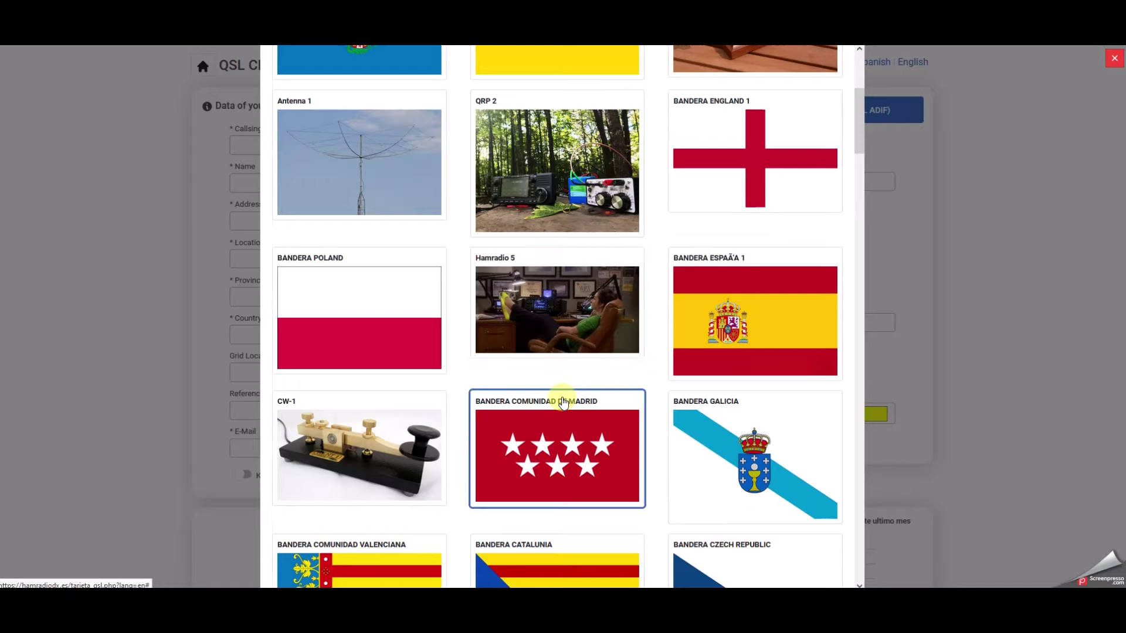
pyautogui.scroll(-5, 562, 402)
pyautogui.scroll(-7, 562, 403)
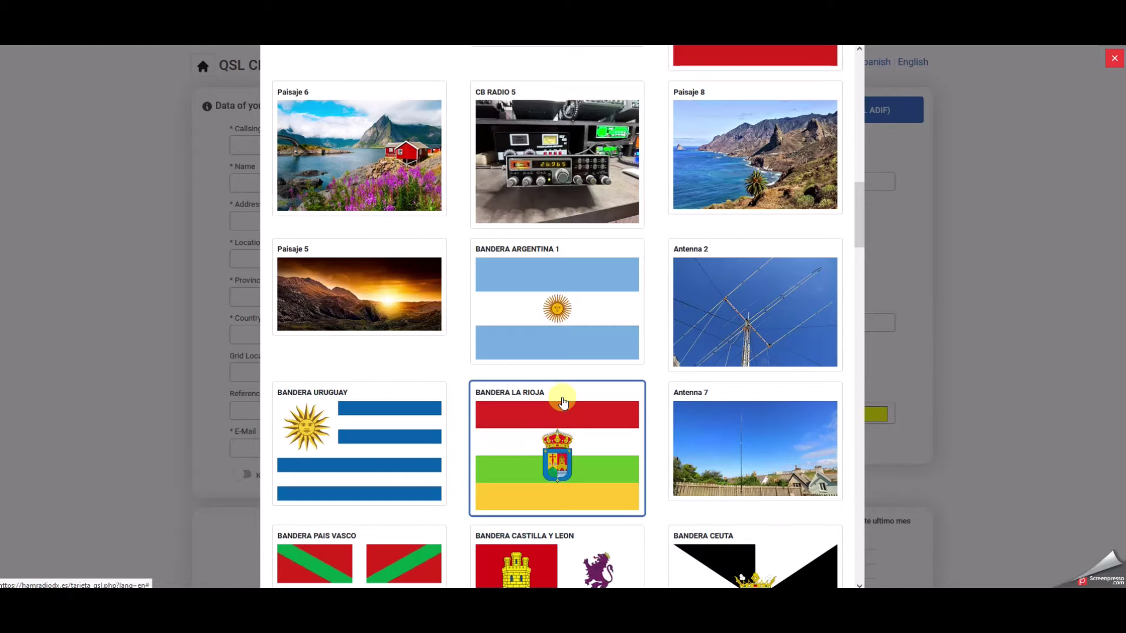
pyautogui.scroll(2, 580, 433)
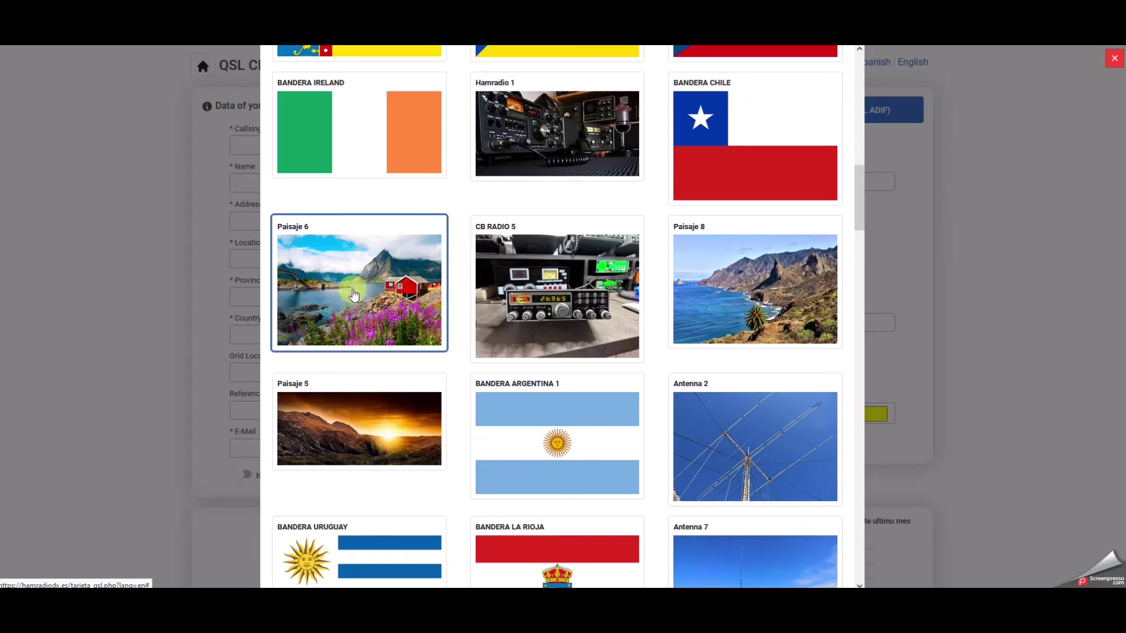
pyautogui.scroll(1, 396, 326)
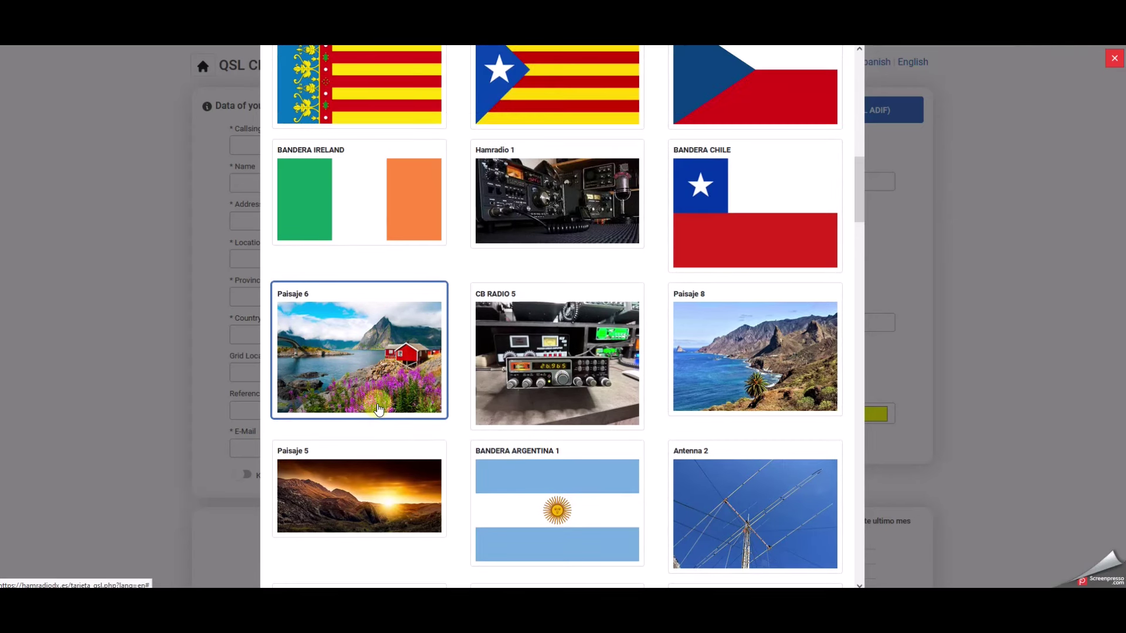
pyautogui.scroll(6, 402, 414)
pyautogui.scroll(-4, 402, 413)
pyautogui.scroll(-1, 402, 413)
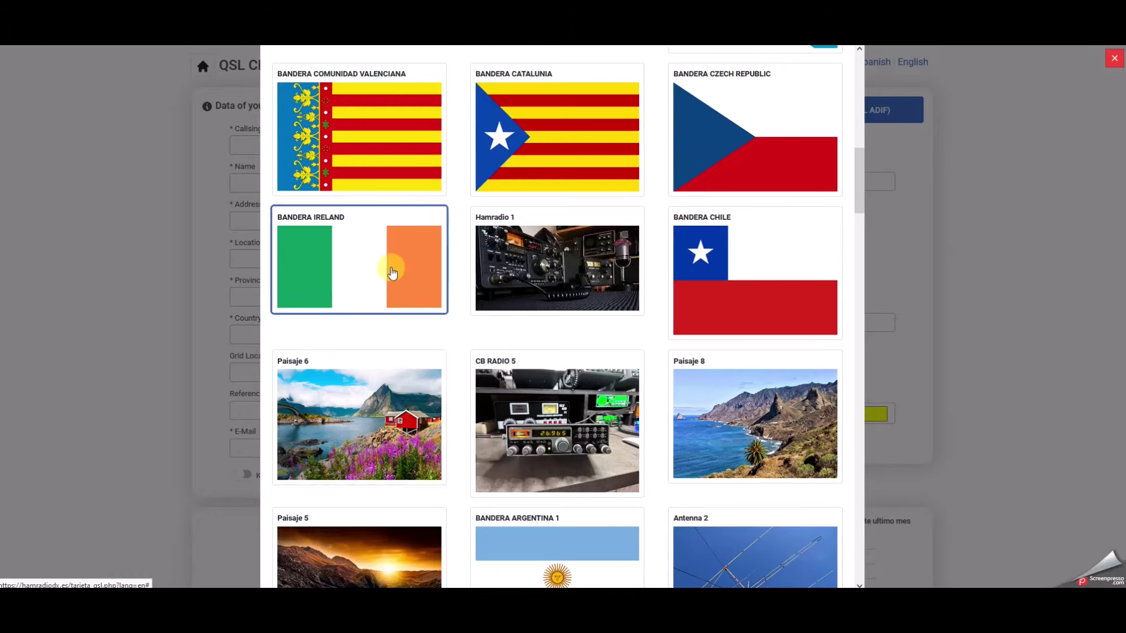
pyautogui.click(404, 413)
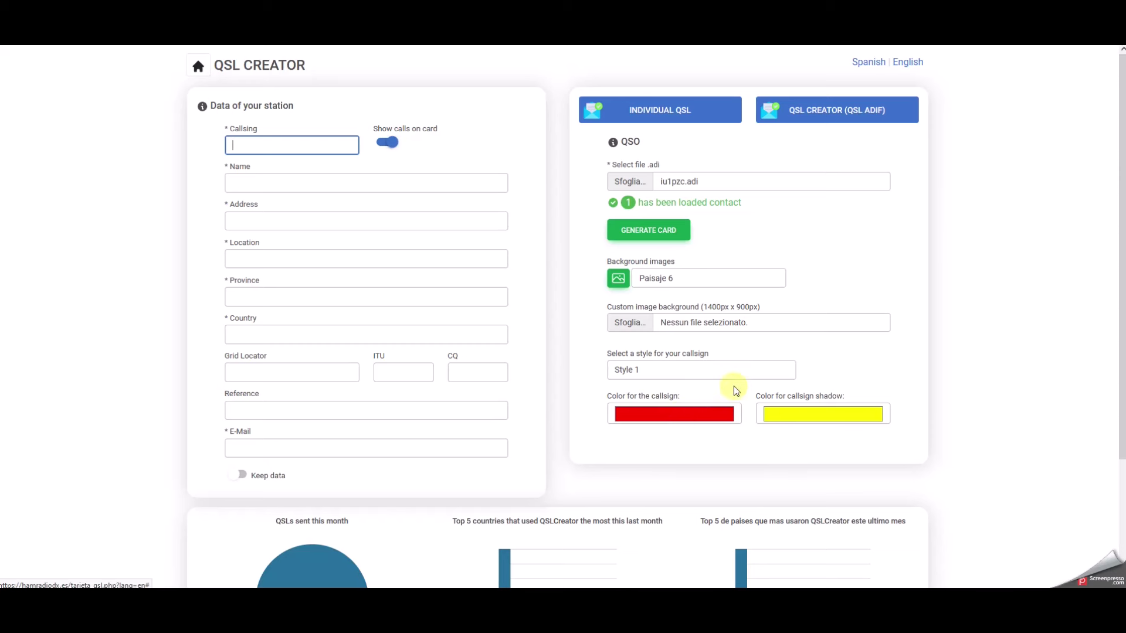
# Load EQSL SOTA.jpg as the custom background and enter station callsign IU1PZC.
pyautogui.click(644, 327)
pyautogui.click(287, 146)
pyautogui.write('IU1PZC')
pyautogui.click(261, 181)
# Fill in the operator's name, locator Jn45ha, province AL, country IT and the station e-mail.
pyautogui.write('Ricky')
pyautogui.click(279, 223)
pyautogui.write('B.')
pyautogui.click(276, 259)
pyautogui.write('Jn45ha')
pyautogui.click(276, 295)
pyautogui.write('AL')
pyautogui.click(274, 333)
pyautogui.write('IT')
pyautogui.click(263, 448)
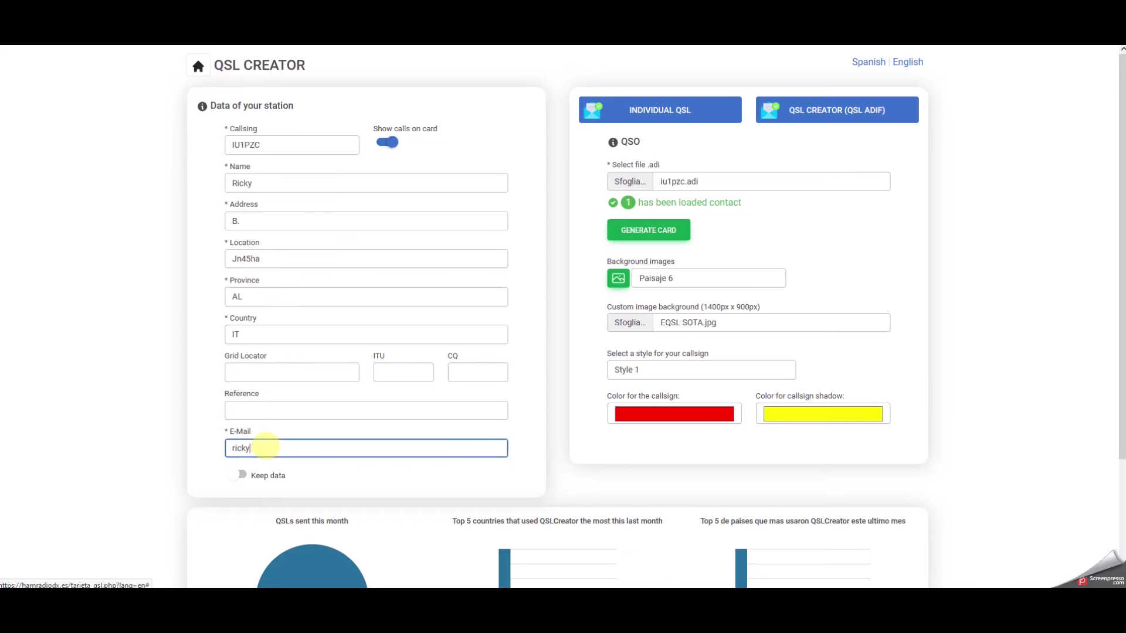
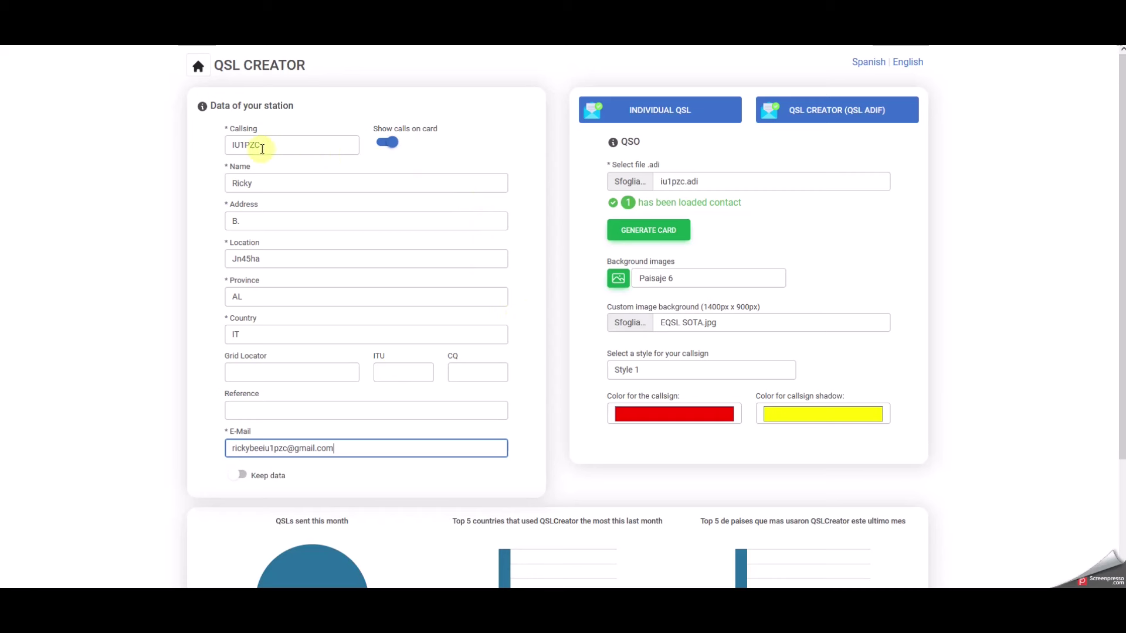
# Generate the QSL card and scroll down to its preview.
pyautogui.click(642, 235)
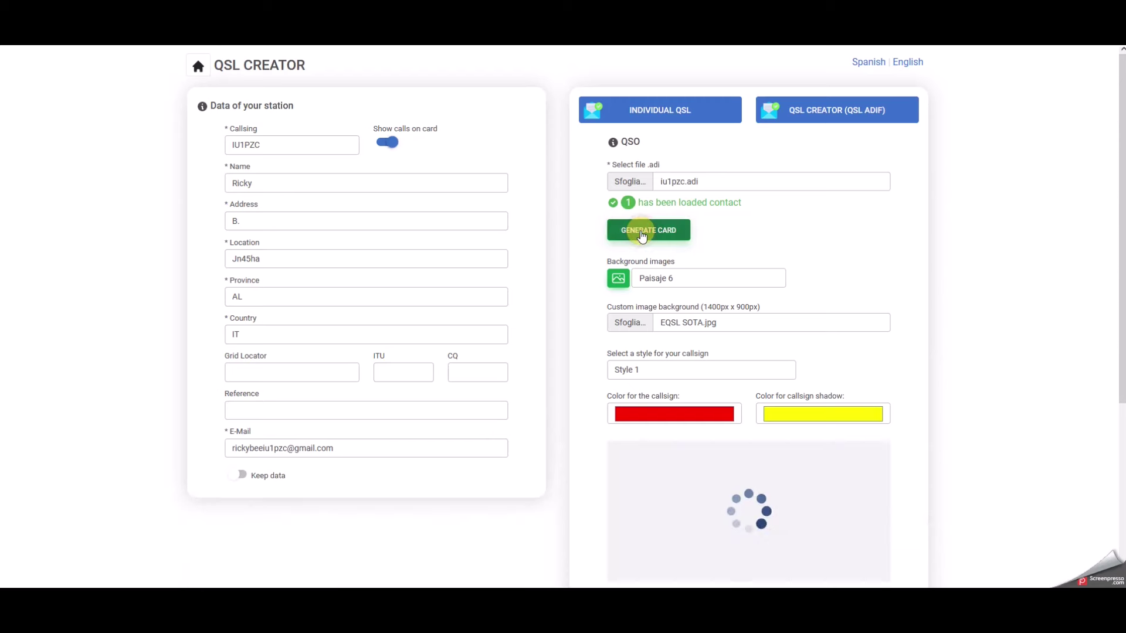
pyautogui.scroll(-2, 899, 321)
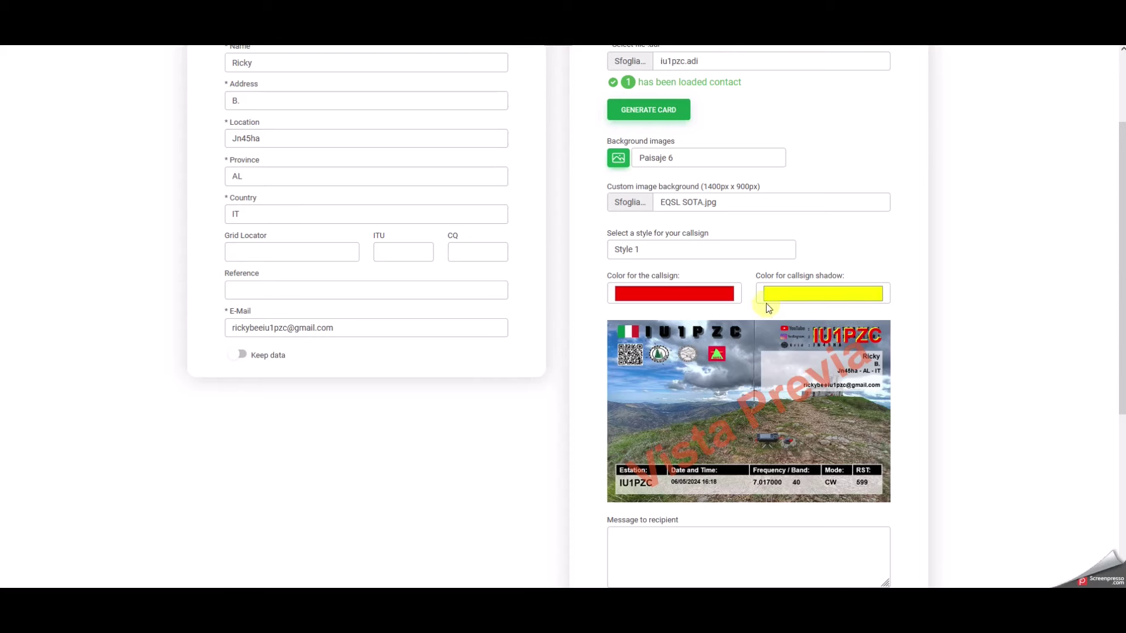
# Set the callsign colour and the callsign shadow colour both to black.
pyautogui.click(724, 294)
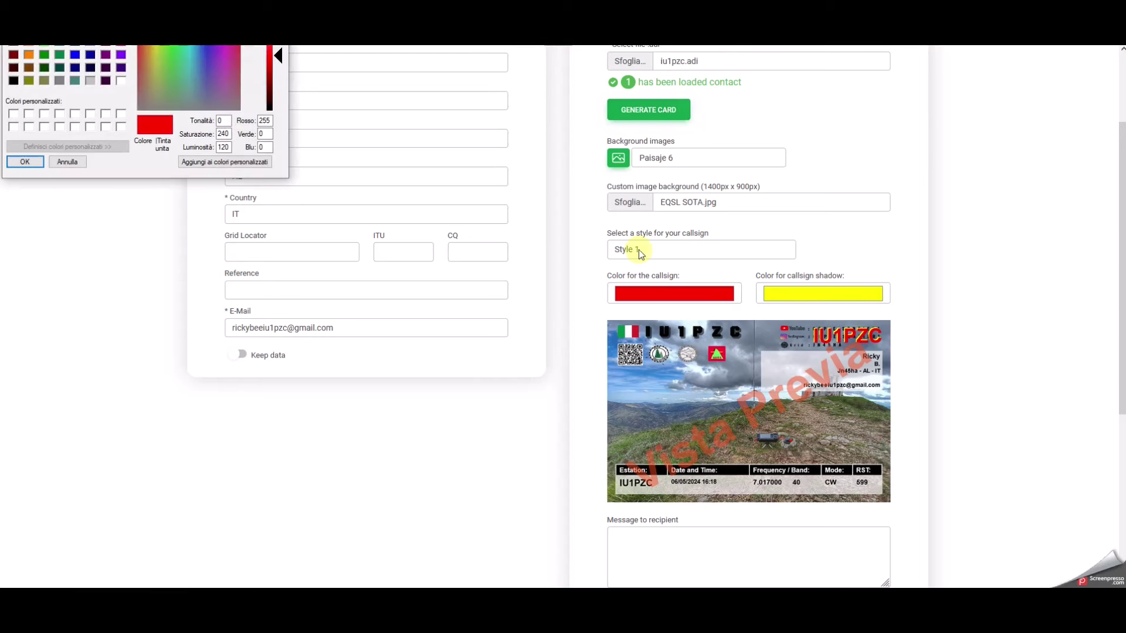
pyautogui.click(13, 80)
pyautogui.click(25, 162)
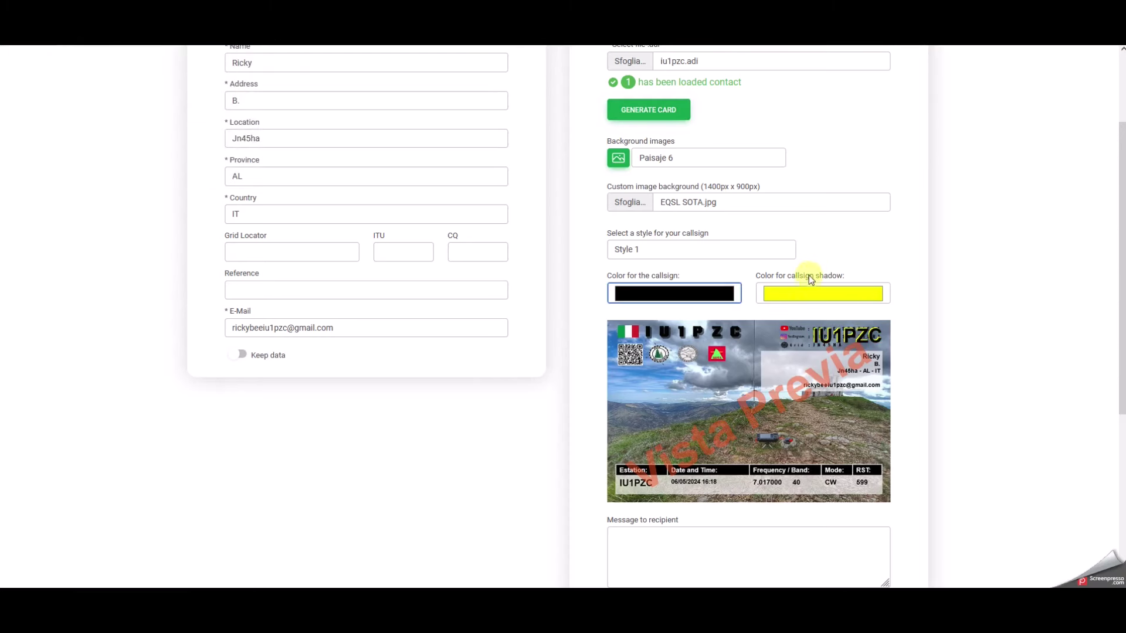
pyautogui.click(807, 293)
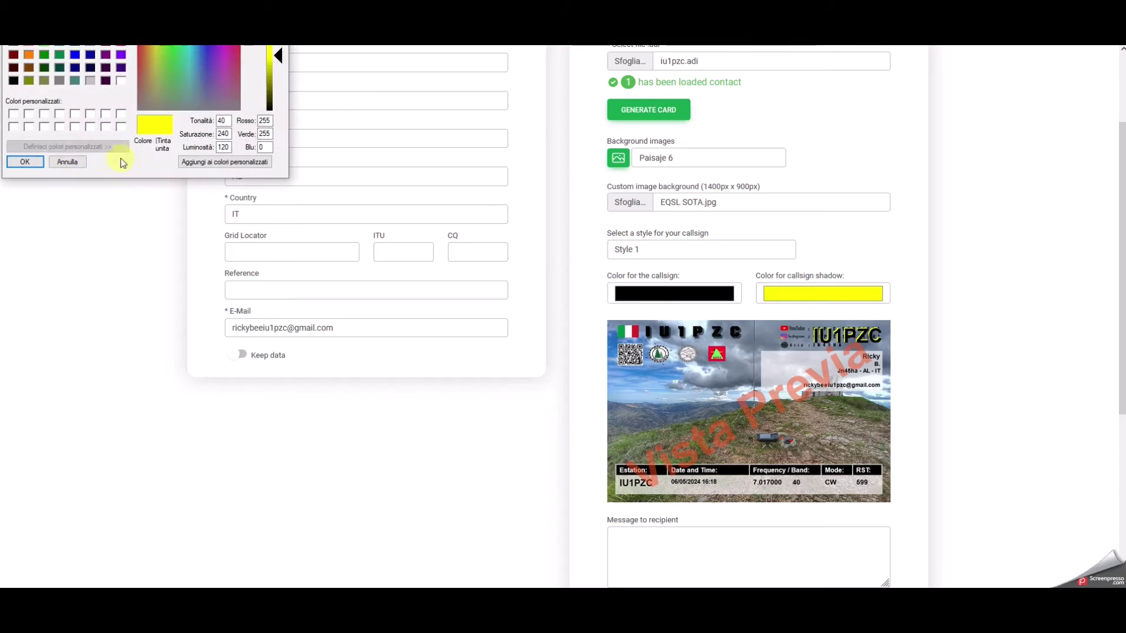
pyautogui.click(13, 80)
pyautogui.click(25, 161)
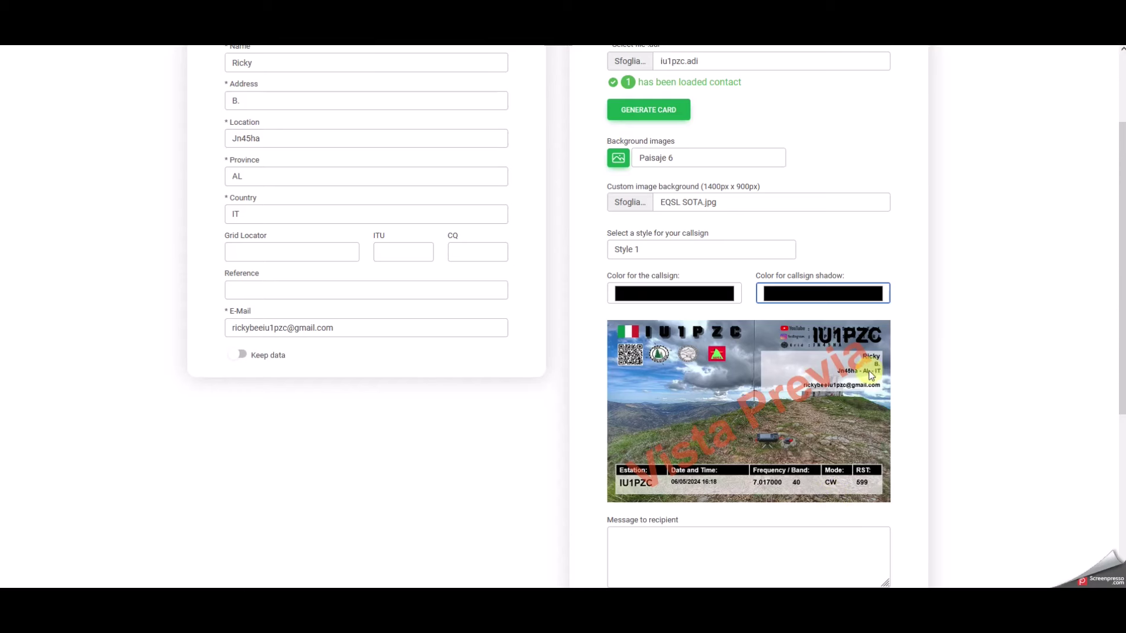
pyautogui.scroll(-2, 870, 370)
pyautogui.click(689, 427)
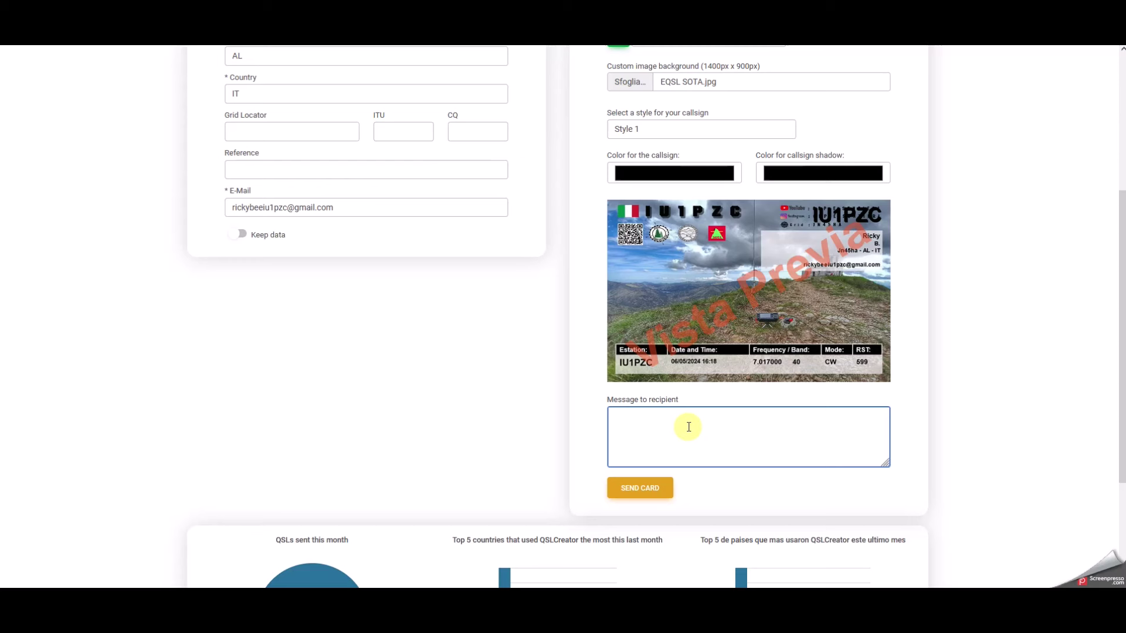
pyautogui.write('Qsl Pota IT_0803')
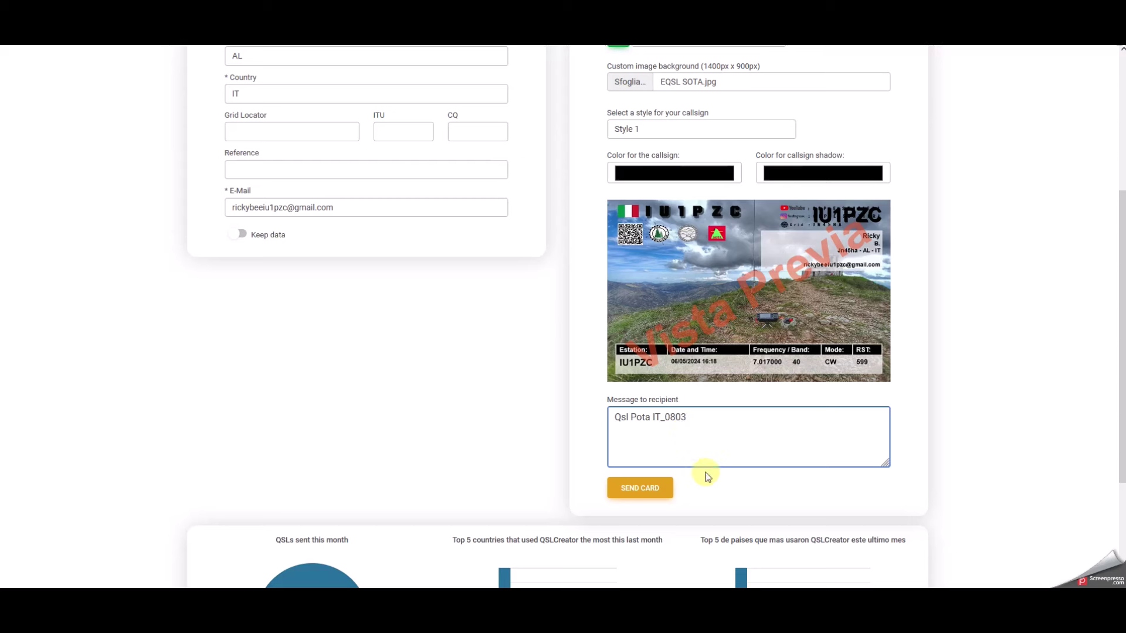
pyautogui.click(666, 414)
pyautogui.press('BackSpace')
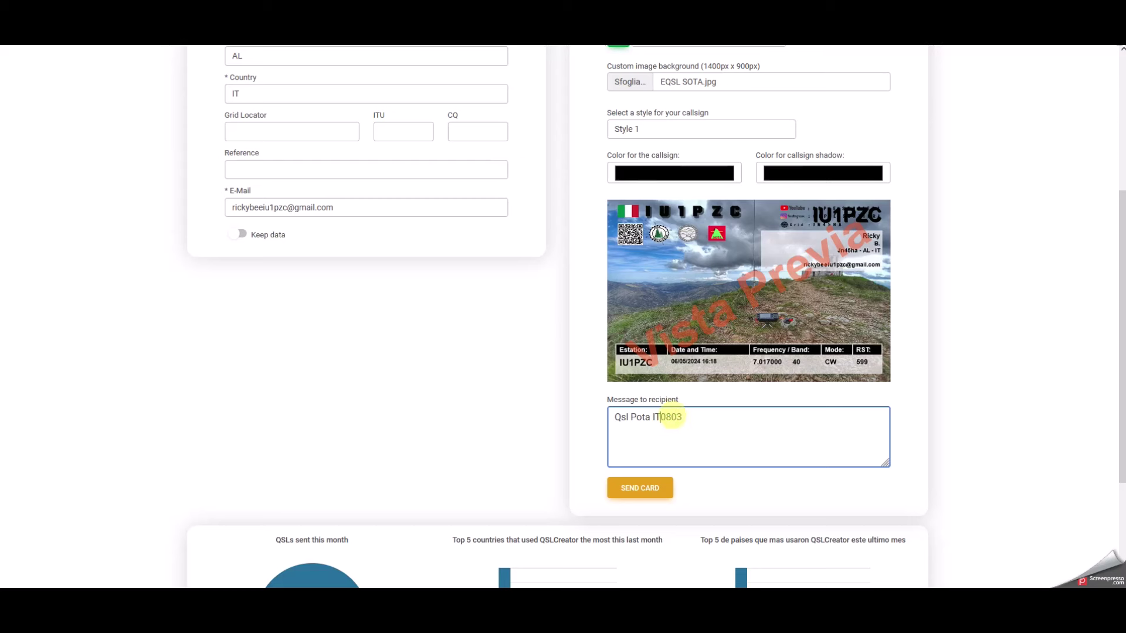
pyautogui.write('-')
pyautogui.click(662, 488)
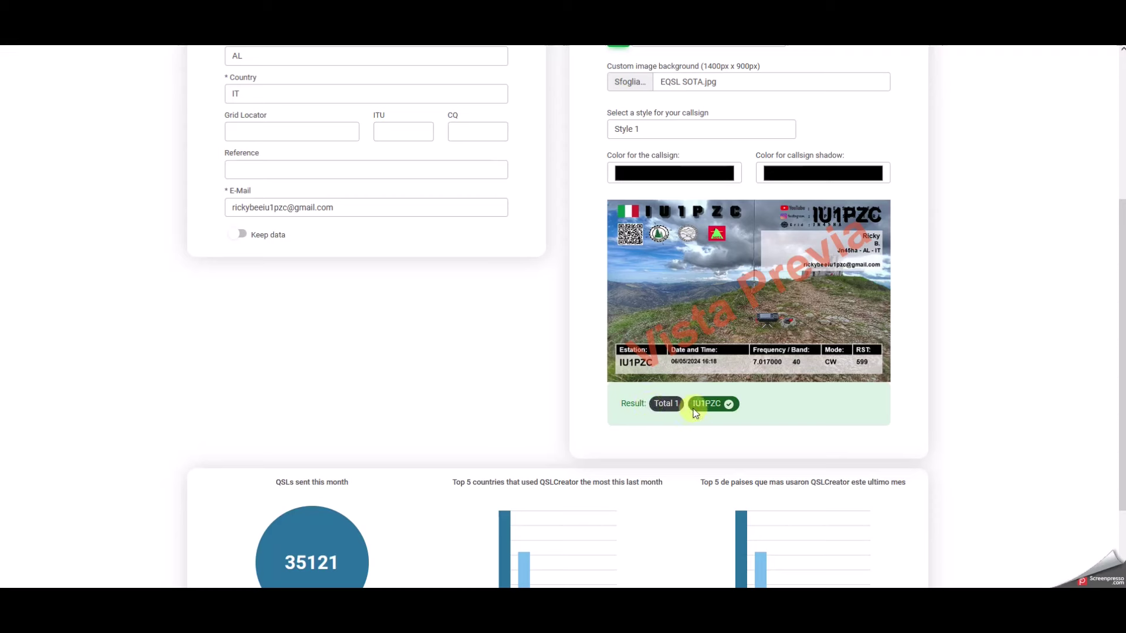
pyautogui.scroll(3, 737, 379)
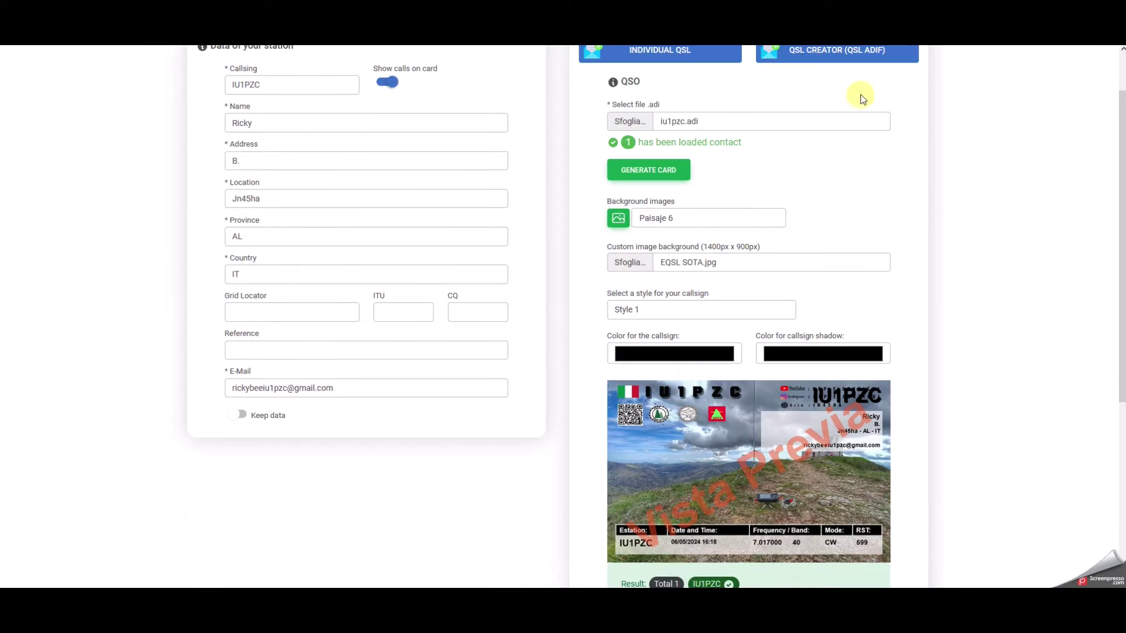
pyautogui.scroll(1, 856, 91)
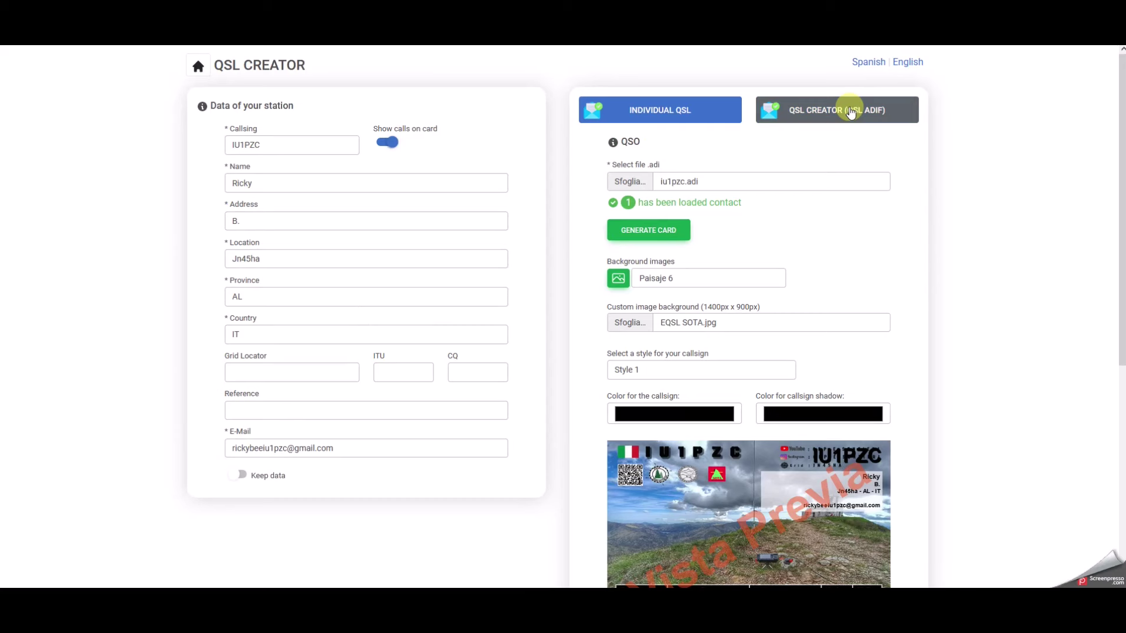
pyautogui.scroll(-2, 850, 109)
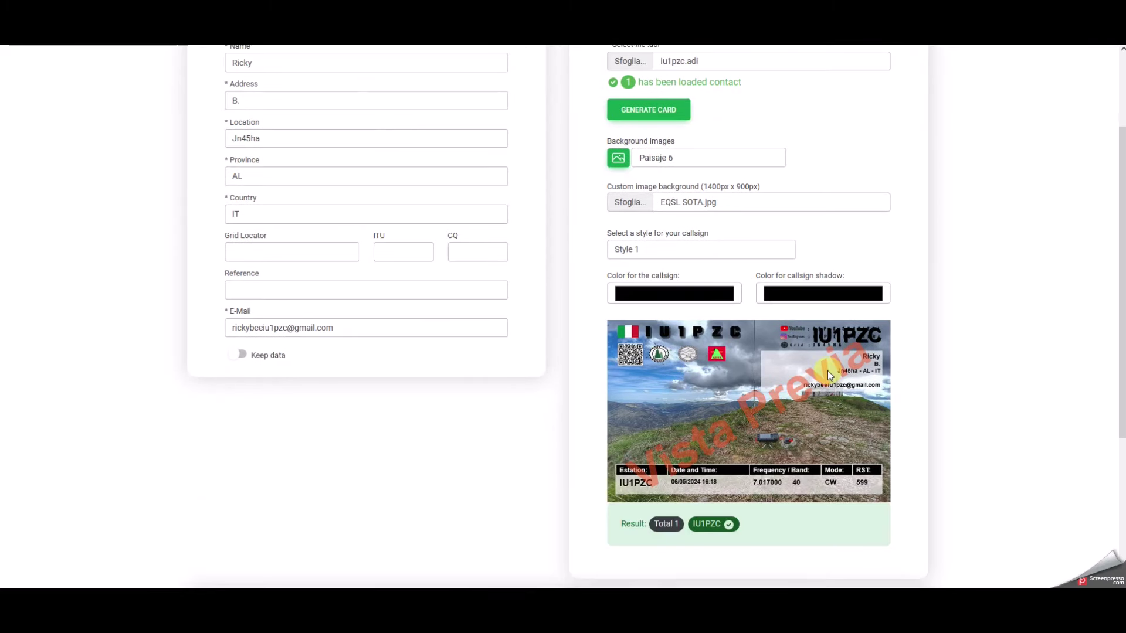
pyautogui.scroll(-1, 828, 371)
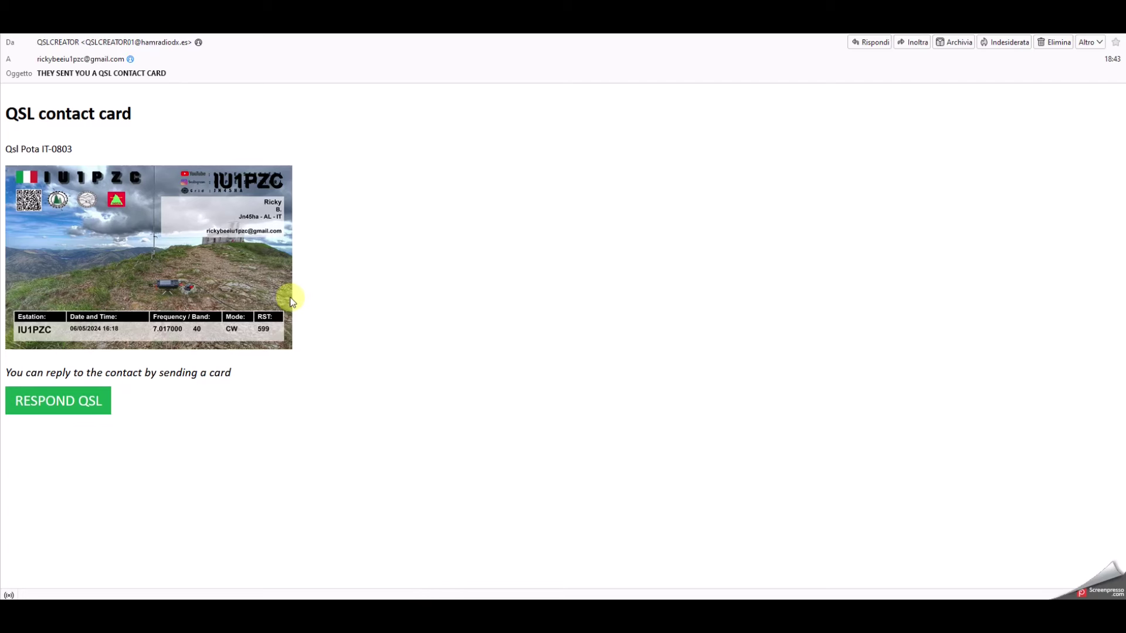
# Use the received card e-mail's RESPOND QSL link to open the HamRadioDx reply page in the browser.
pyautogui.rightClick(144, 221)
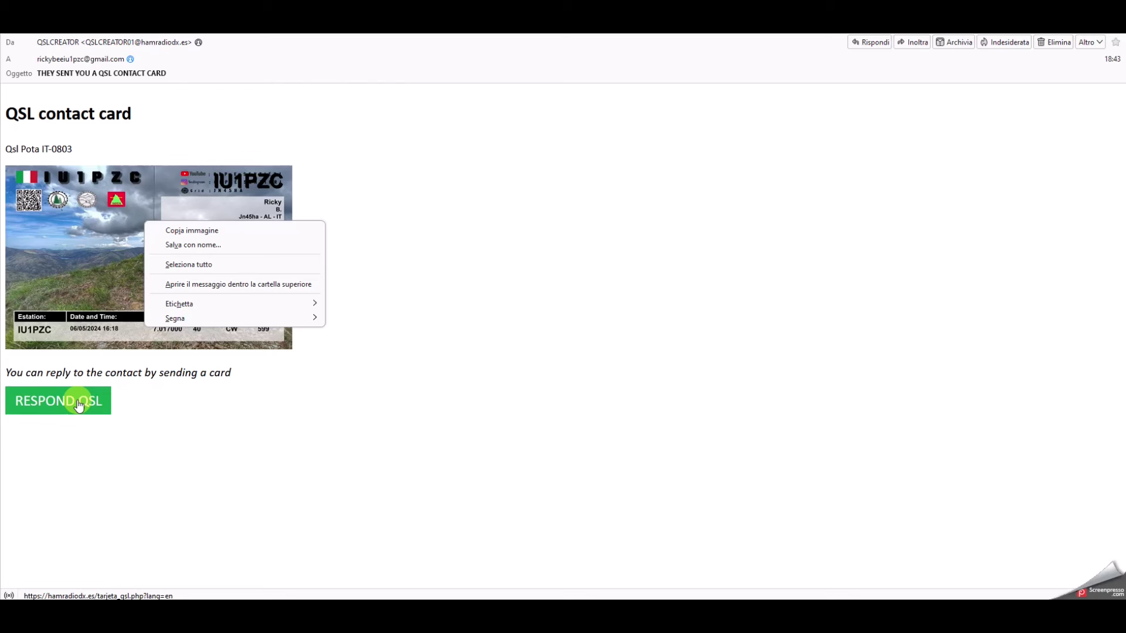
pyautogui.click(78, 405)
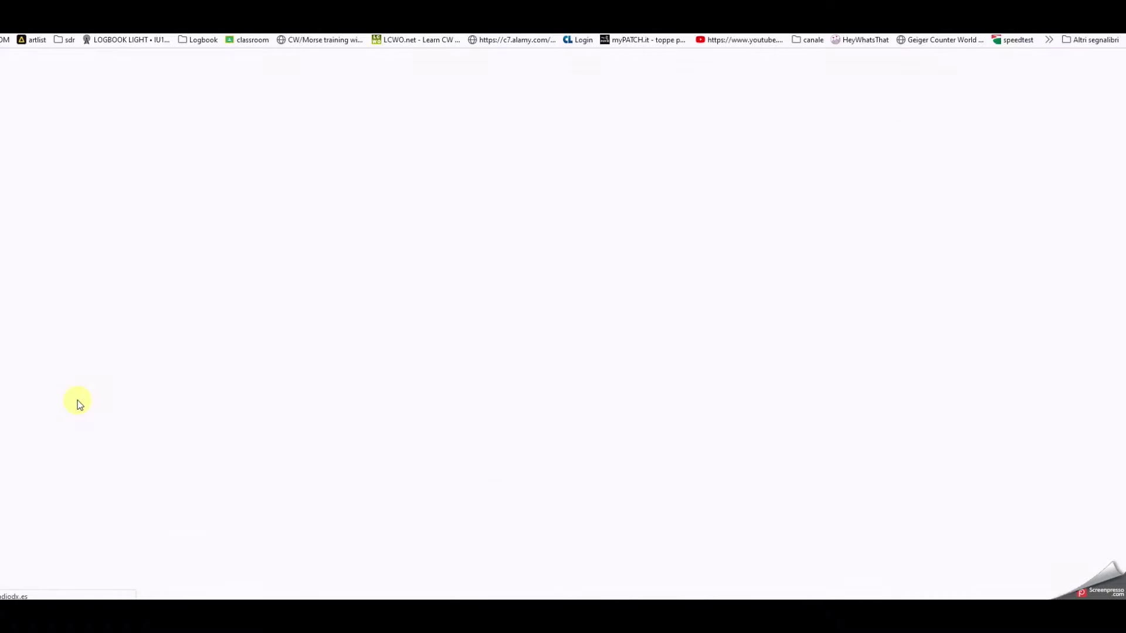